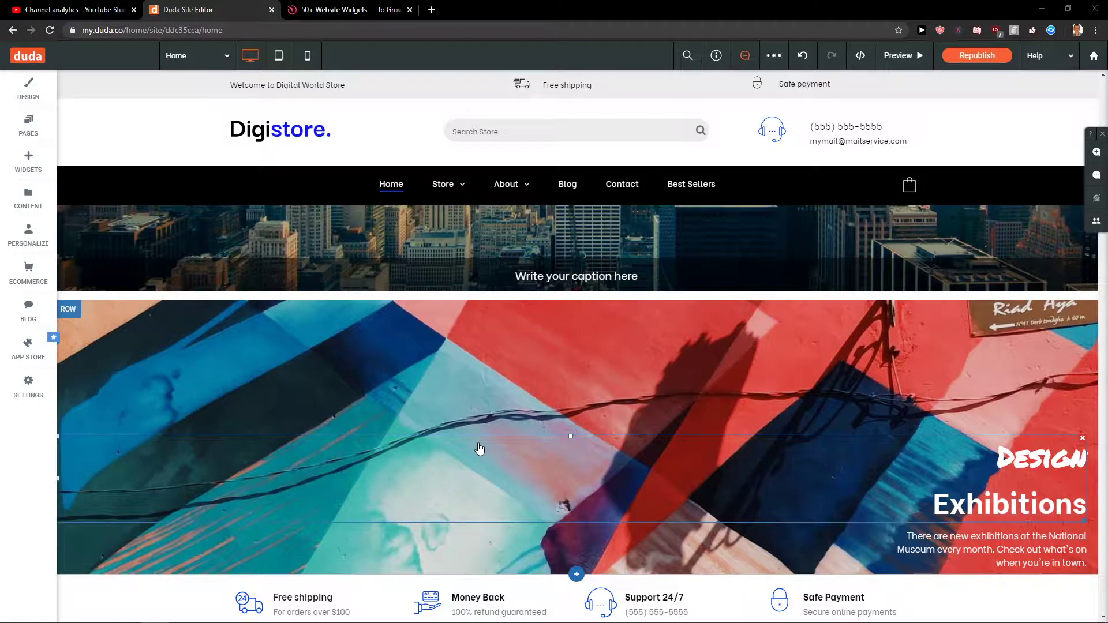
scroll(529, 511, down, 4)
scroll(554, 442, down, 3)
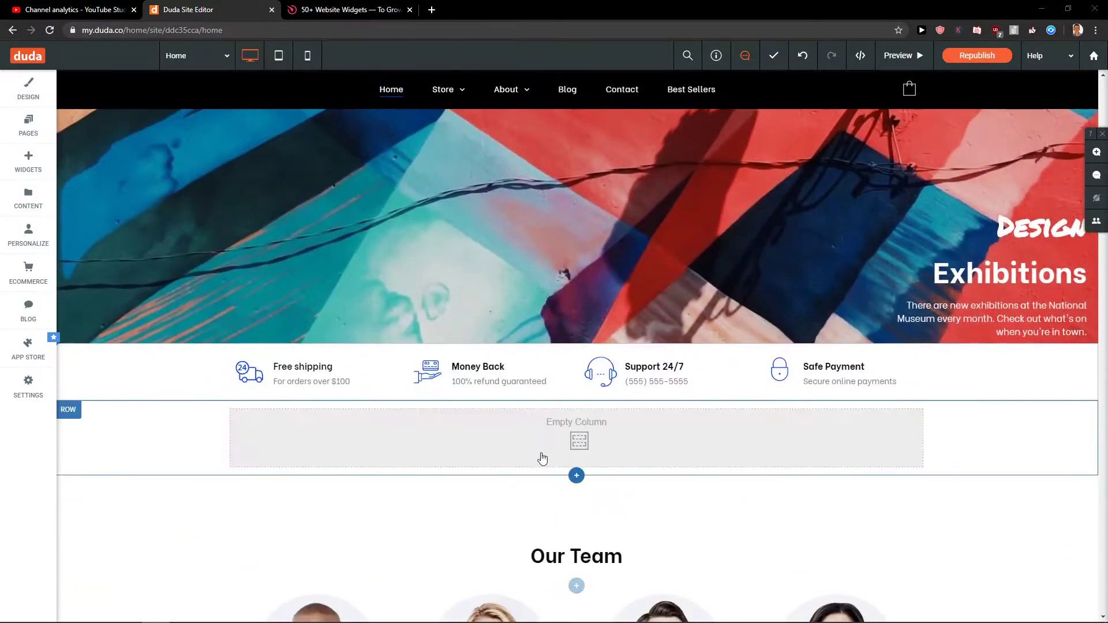
scroll(589, 446, down, 2)
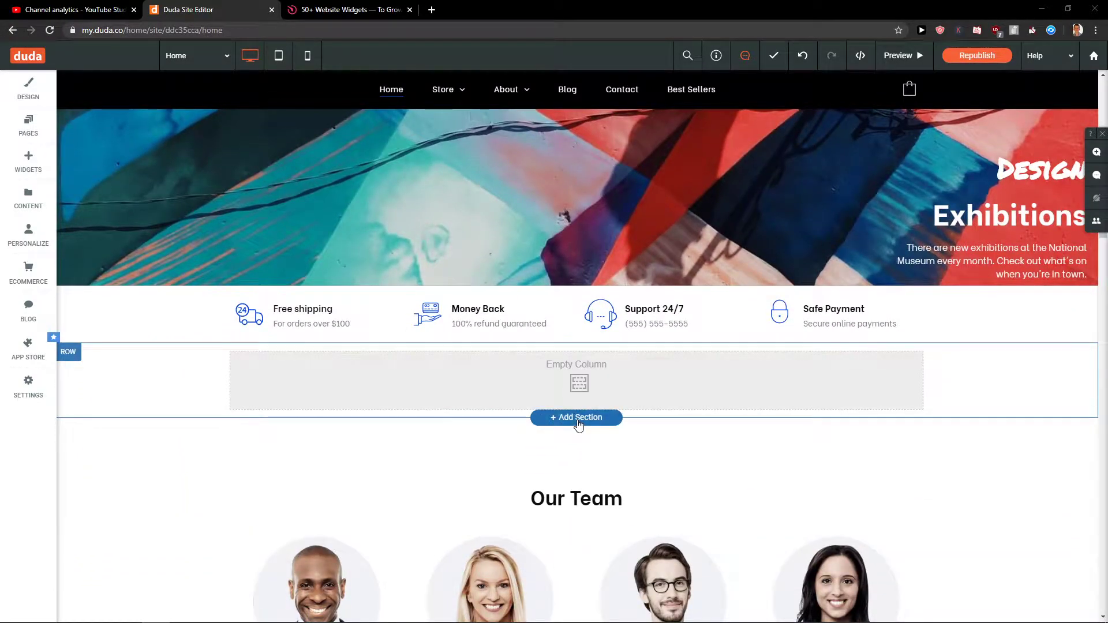
Add the Design Exhibitions events template with its April 2020 calendar to the homepage.
click(579, 422)
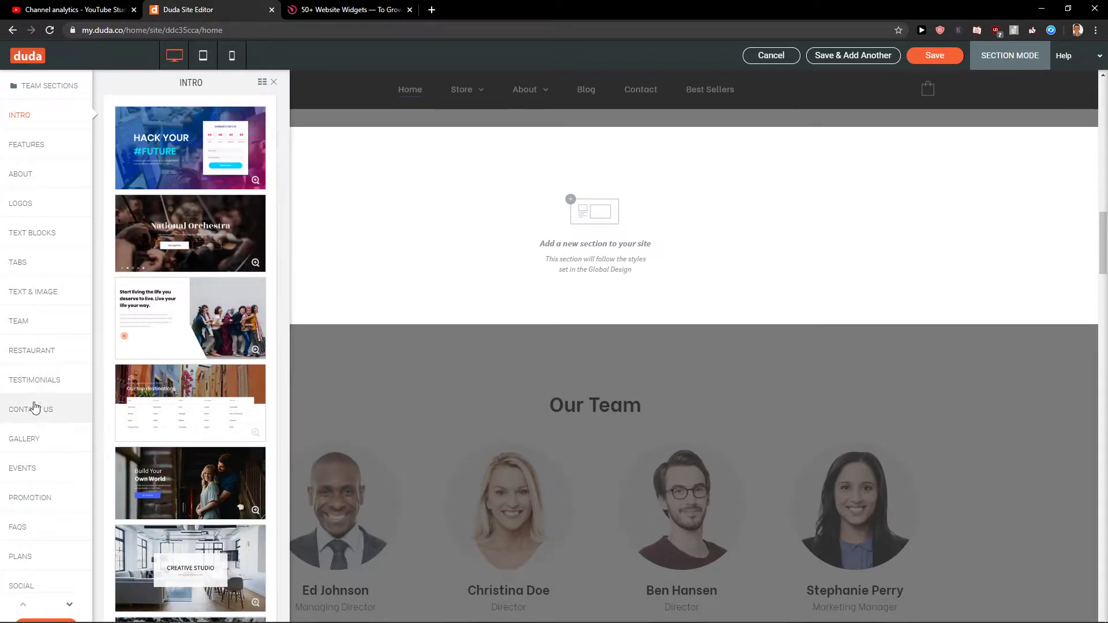
click(29, 469)
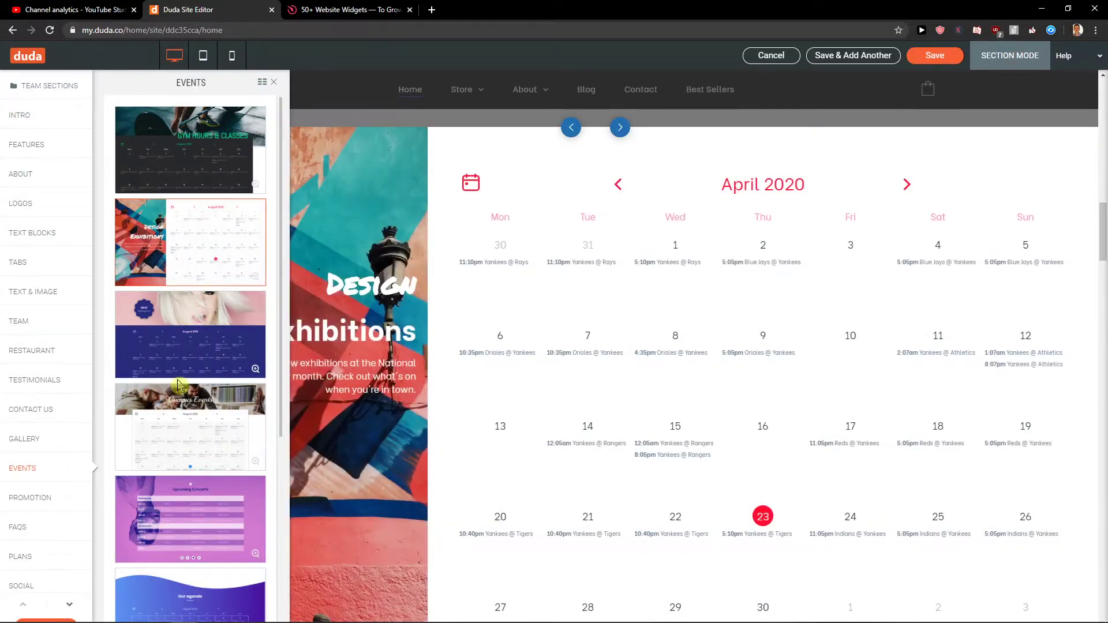
scroll(180, 428, down, 1)
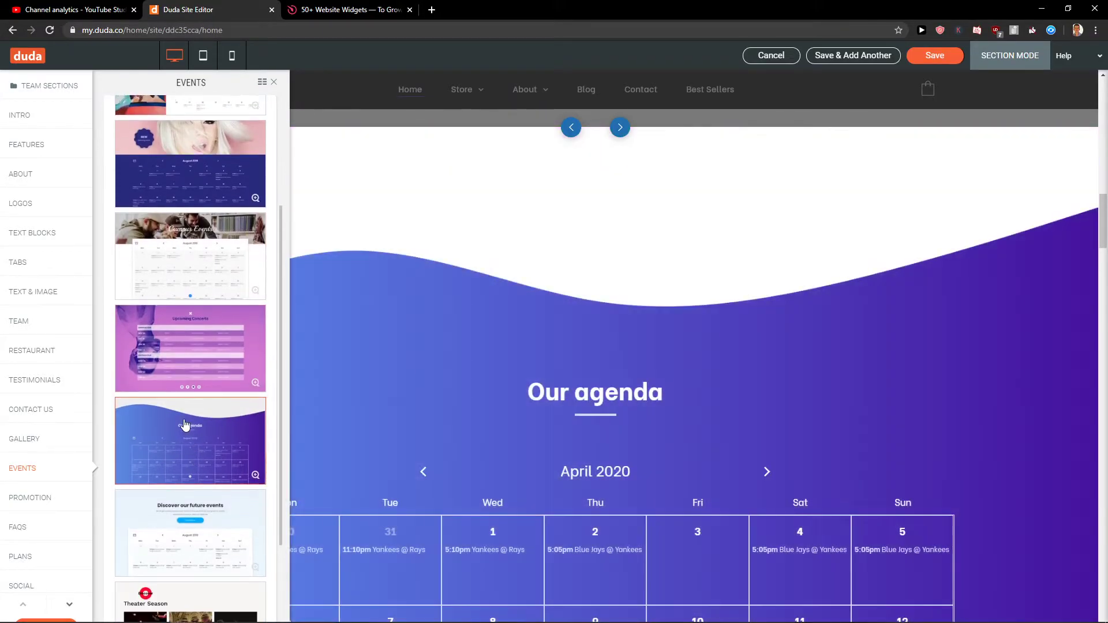
scroll(196, 459, up, 1)
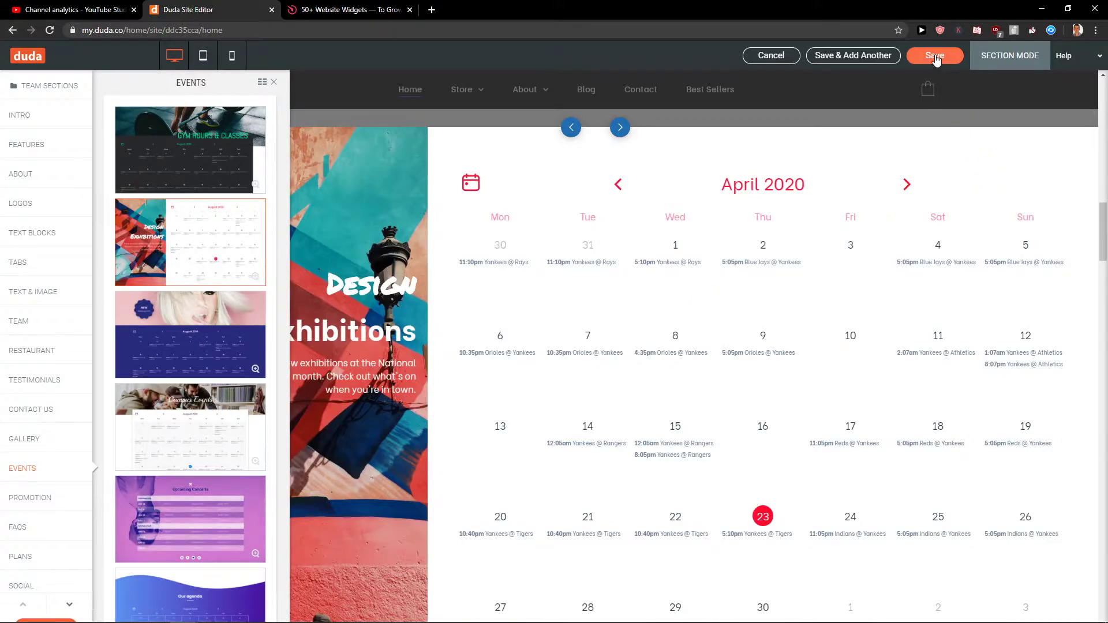
click(935, 56)
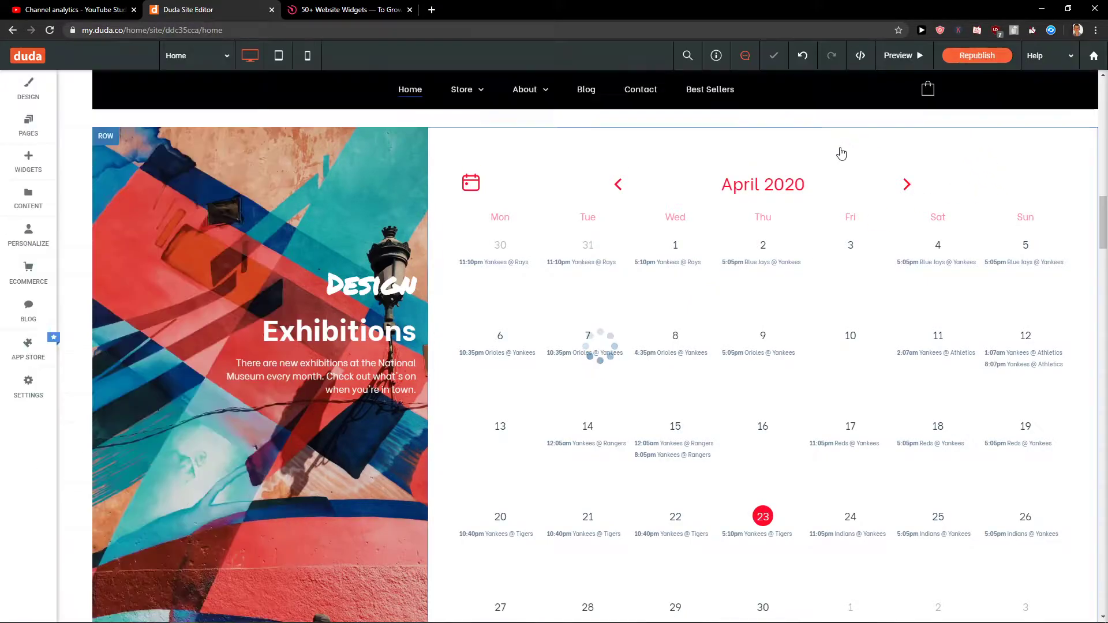
scroll(606, 346, up, 3)
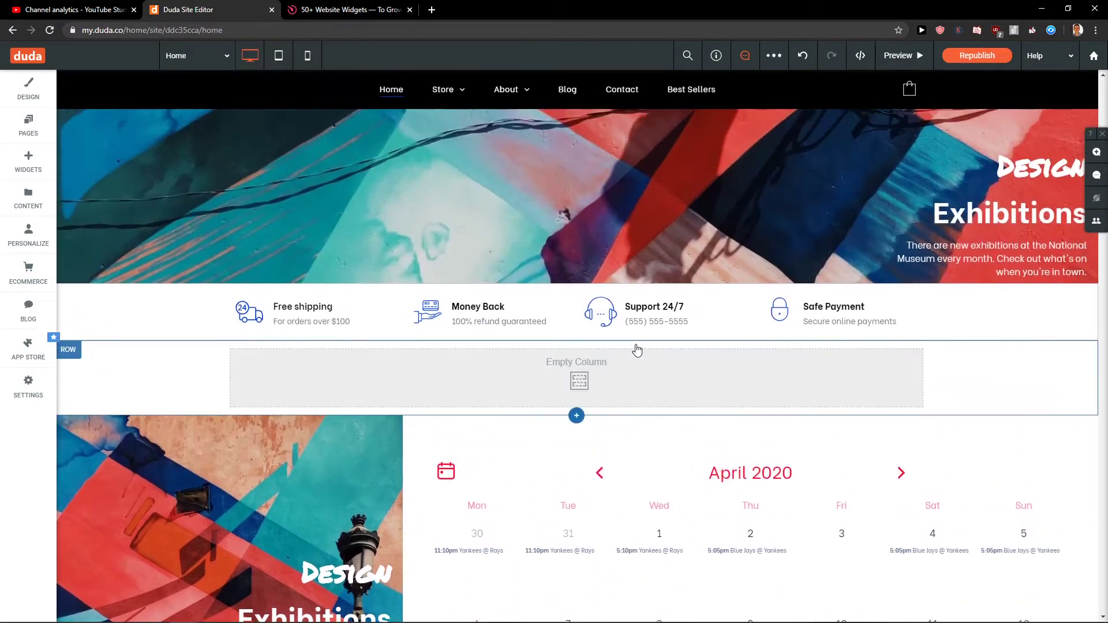
scroll(606, 347, down, 3)
mouse_move(750, 390)
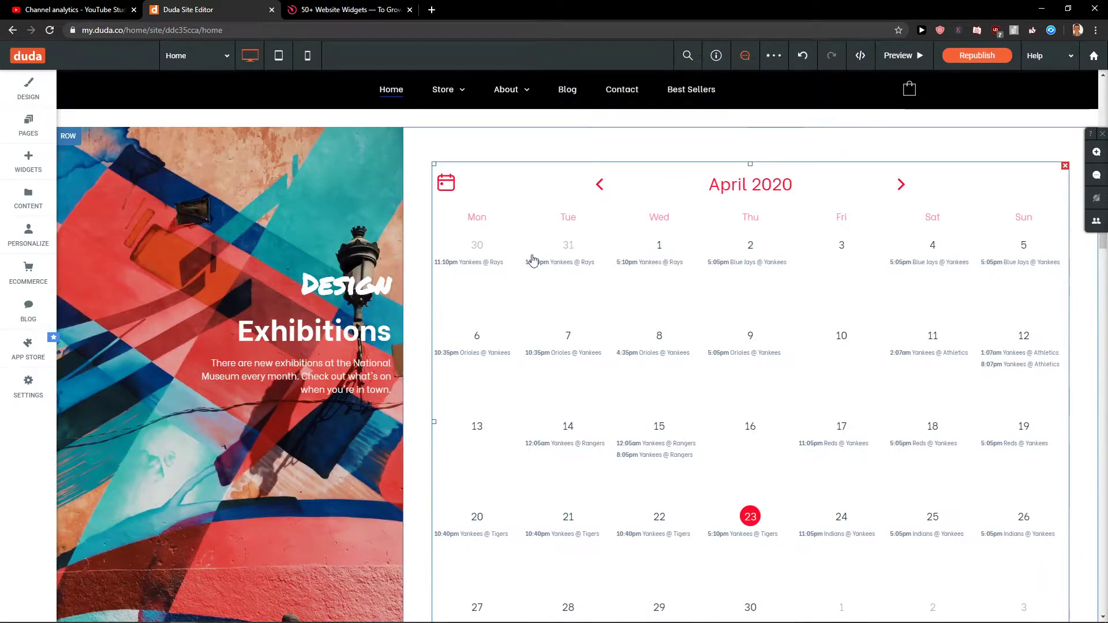
Open the events calendar's Google Calendar content panel, which asks for a Google sign-in.
click(468, 204)
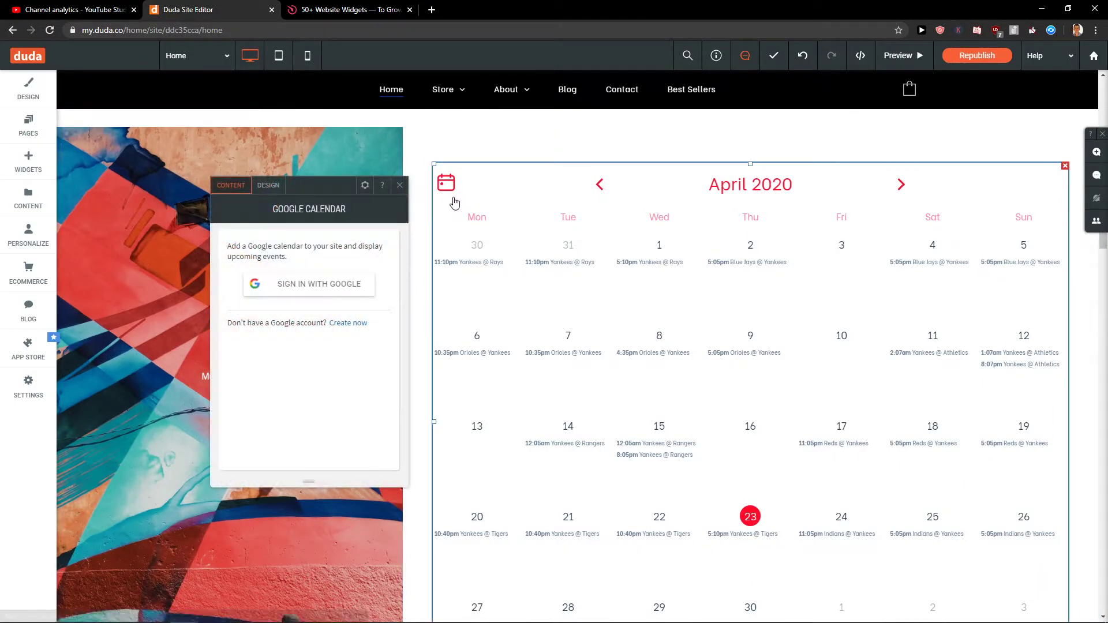
click(28, 161)
text(googl)
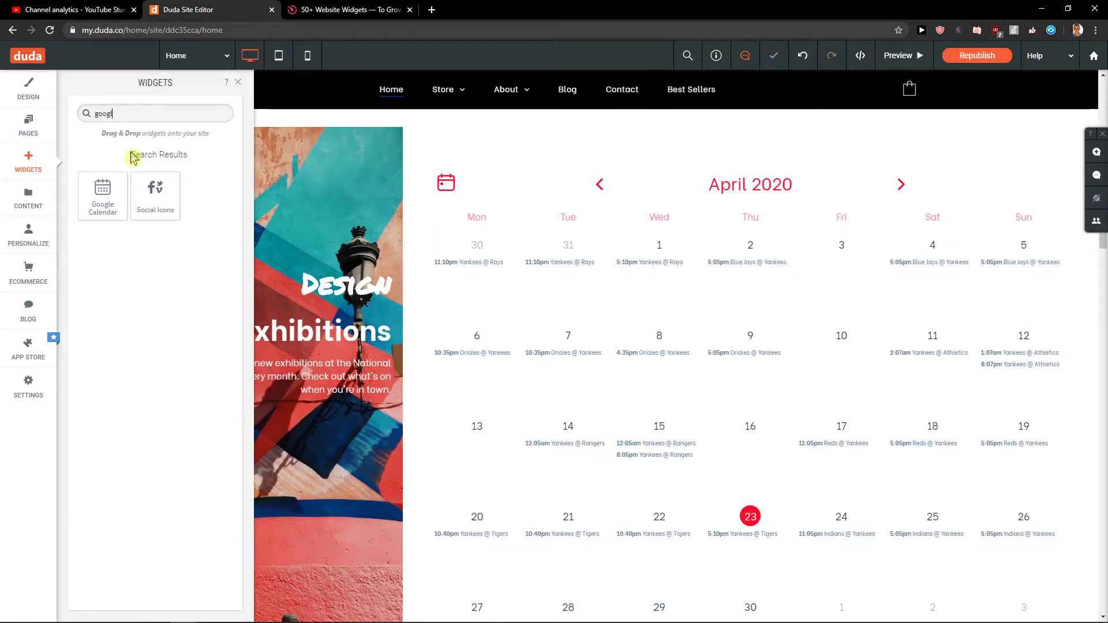
click(478, 312)
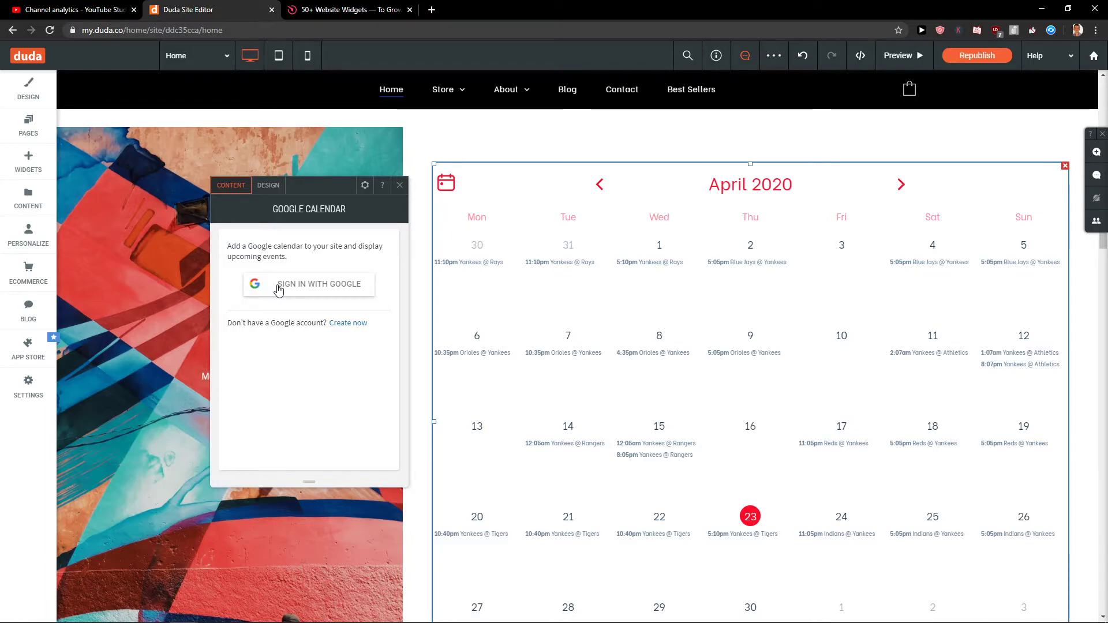
scroll(693, 316, down, 3)
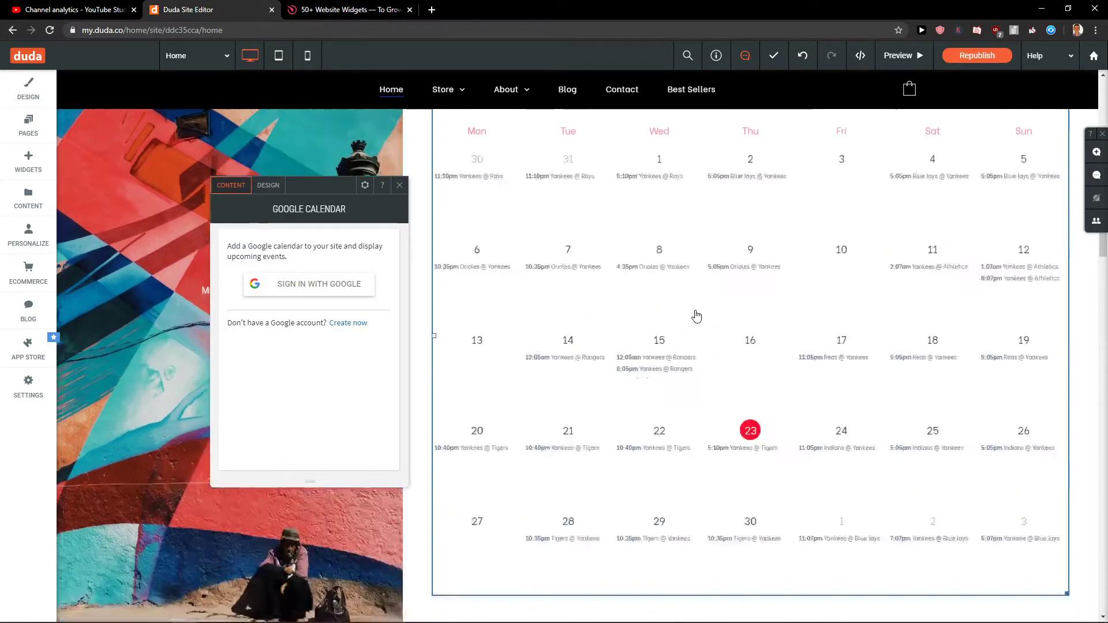
scroll(659, 321, up, 3)
scroll(659, 321, up, 2)
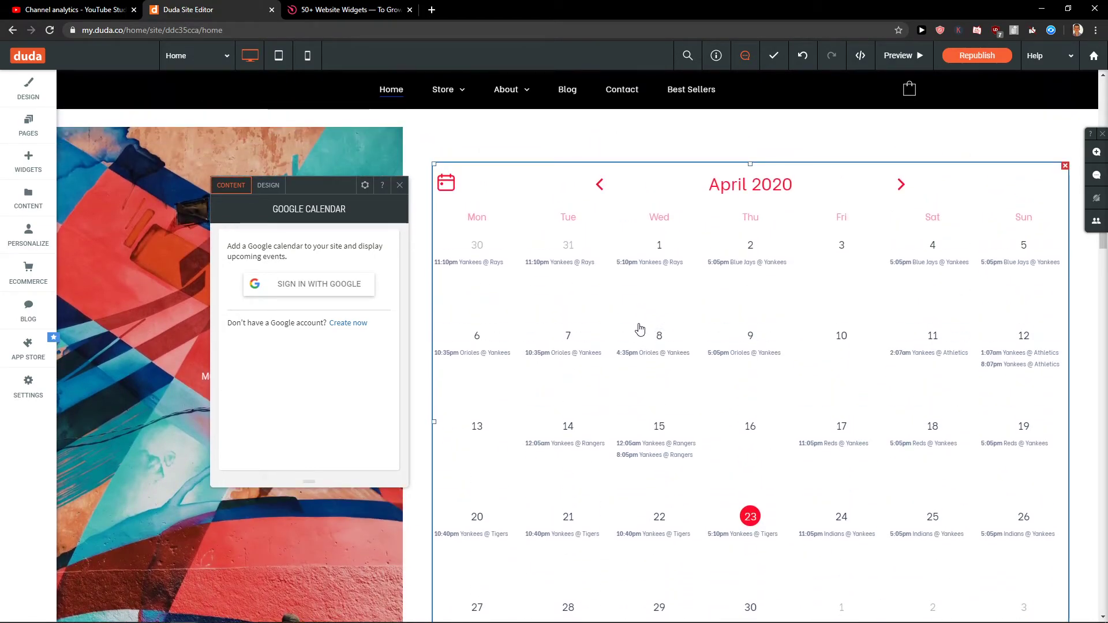